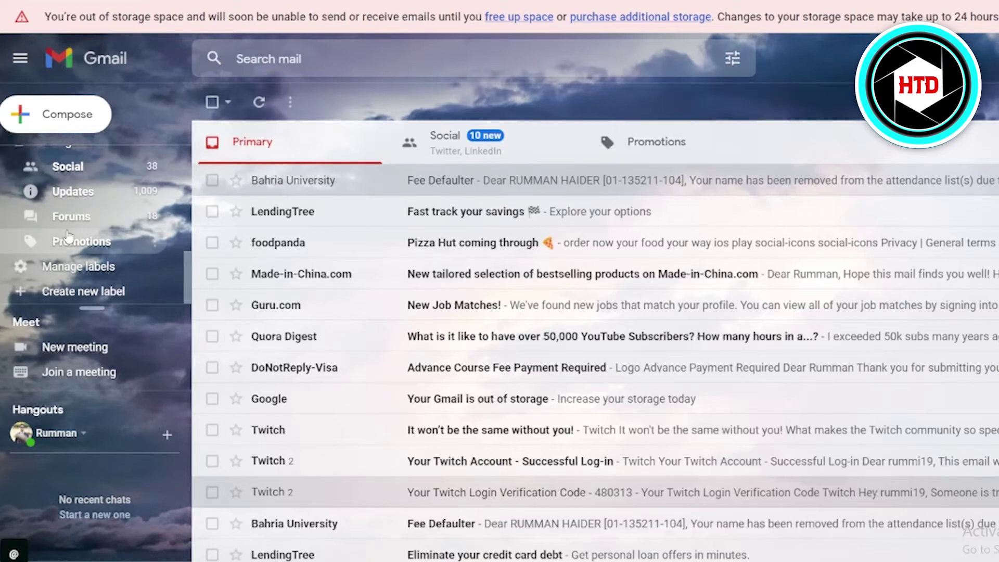
# Go to the label management page in Gmail settings
pyautogui.click(22, 270)
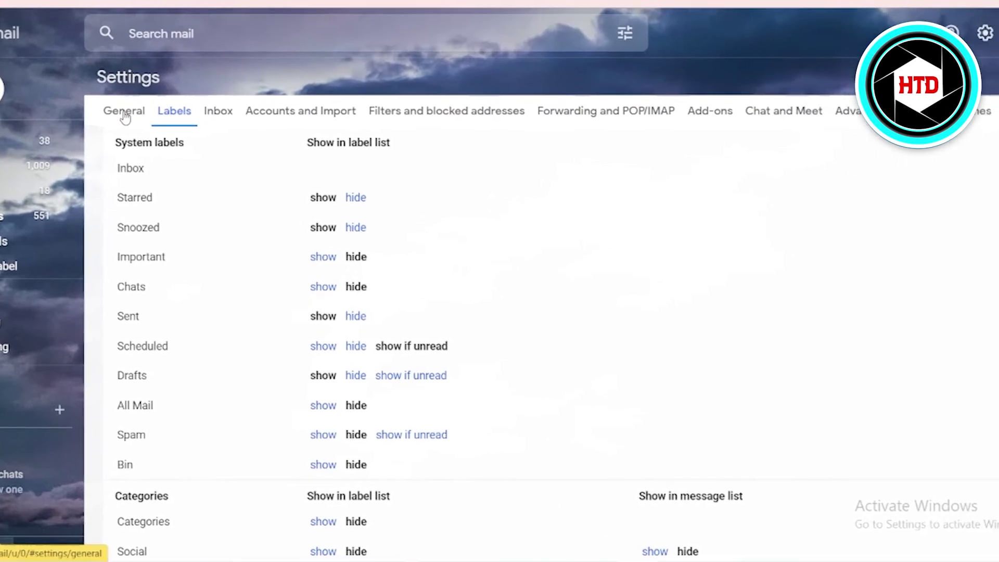
# In General settings, change the Undo Send cancellation period from 5 to 30 seconds
pyautogui.click(102, 106)
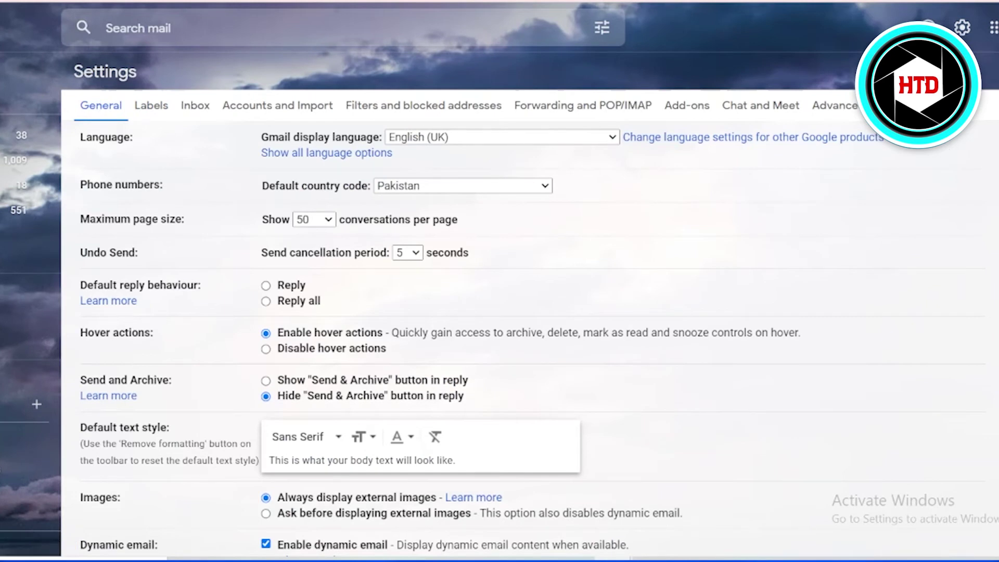
pyautogui.scroll(-3, 499, 312)
pyautogui.scroll(3, 500, 313)
pyautogui.click(406, 255)
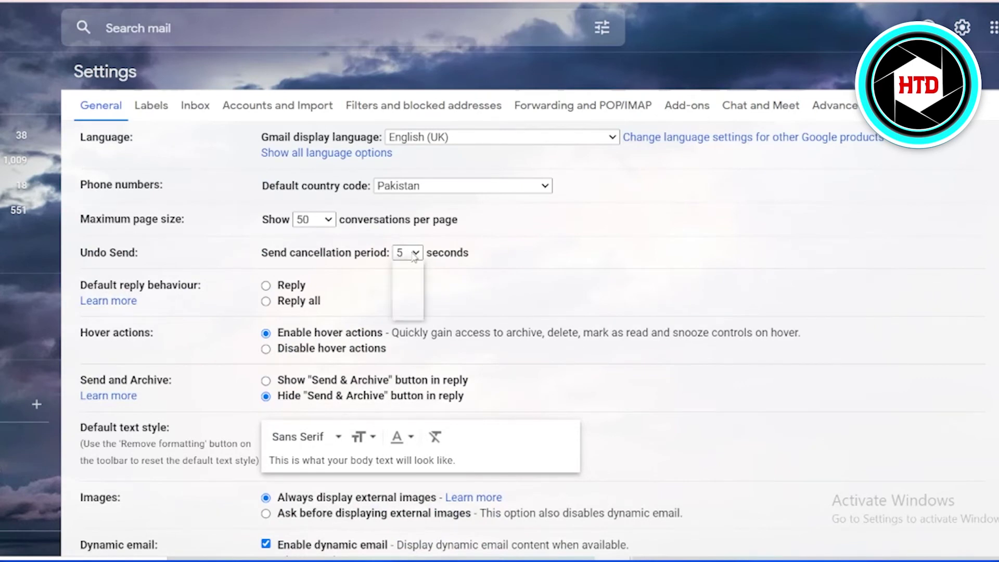
pyautogui.click(407, 312)
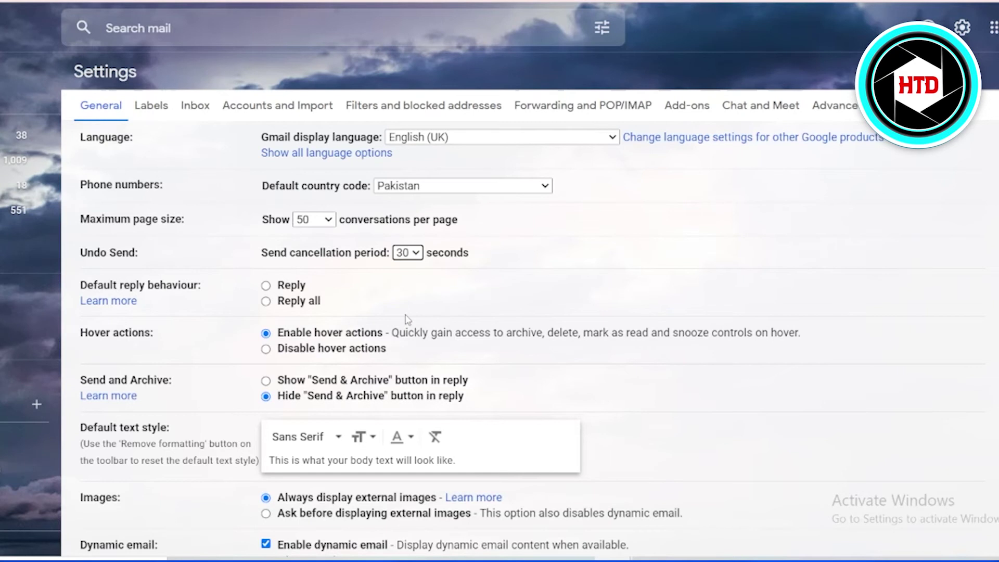
pyautogui.scroll(-5, 918, 261)
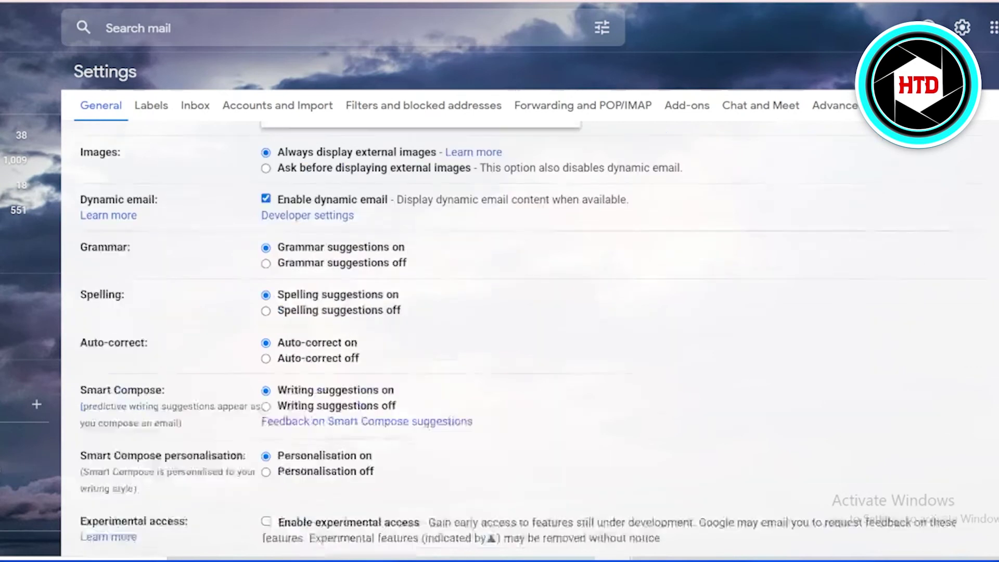
pyautogui.scroll(-6, 918, 261)
pyautogui.scroll(-6, 918, 262)
pyautogui.scroll(-3, 531, 328)
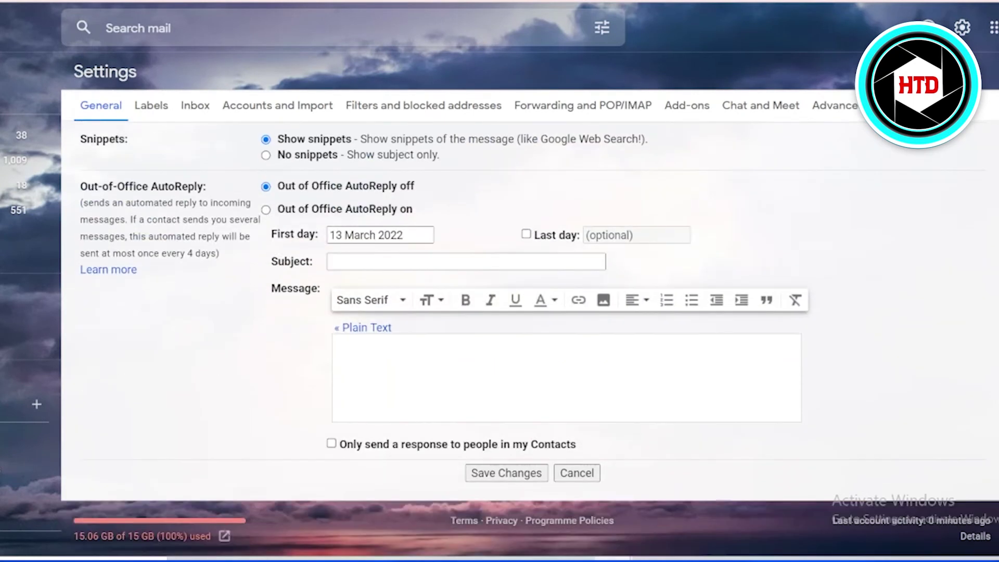
# Save the General settings so the 30-second Undo Send period is applied
pyautogui.click(540, 475)
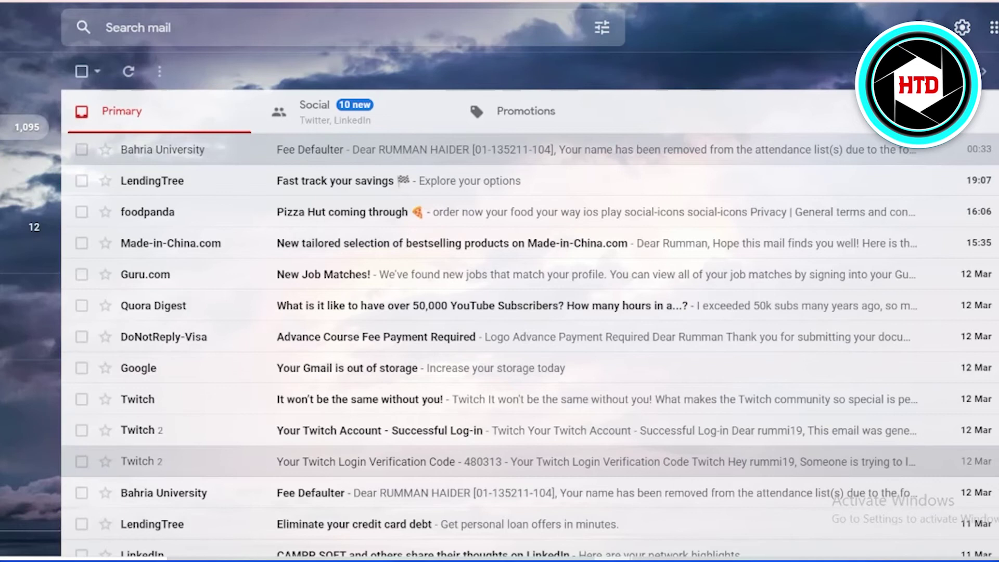
# Start a new test email with the C compose shortcut
pyautogui.press('c')
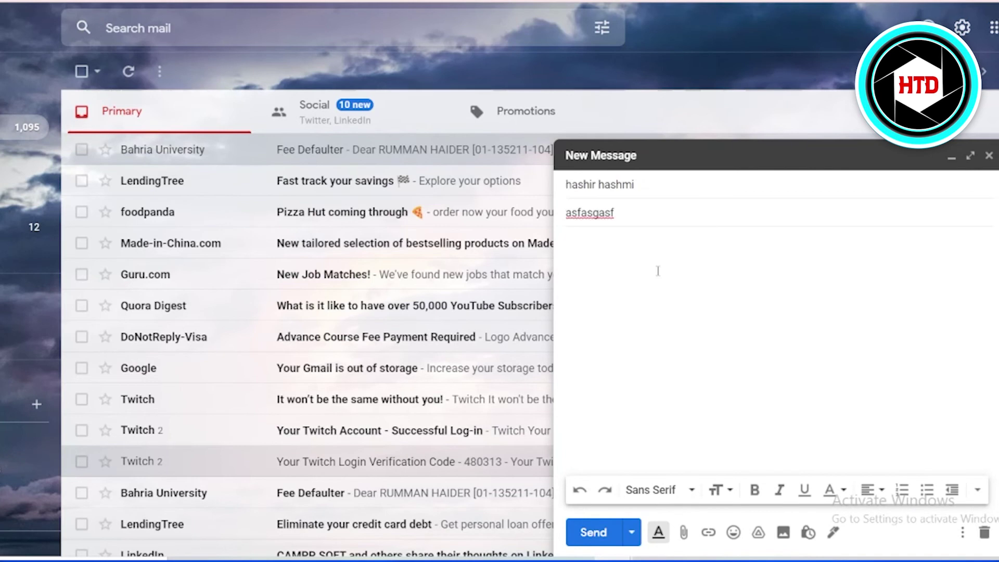
# Send the test email, then undo it from the Message sent notification
pyautogui.click(593, 532)
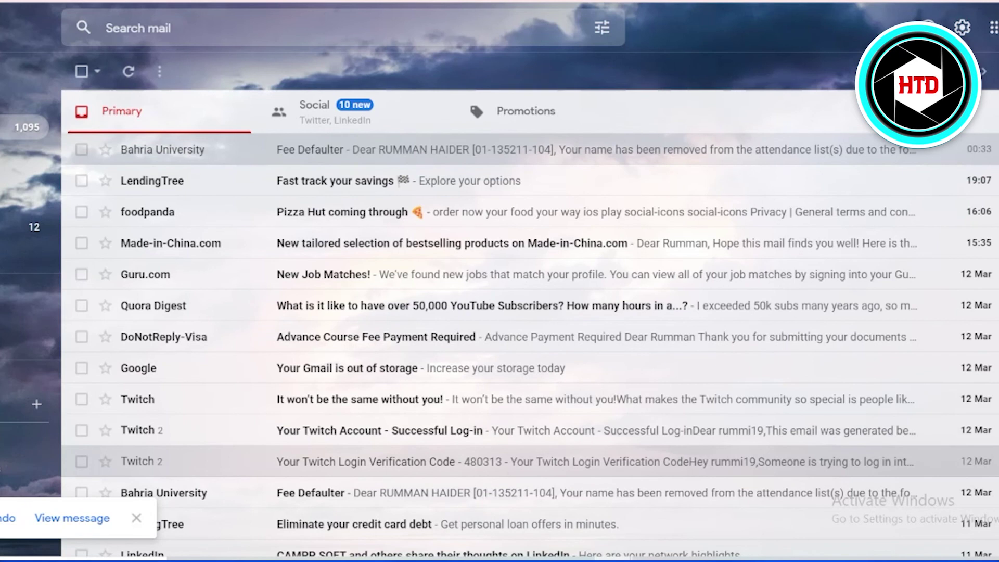
pyautogui.click(9, 519)
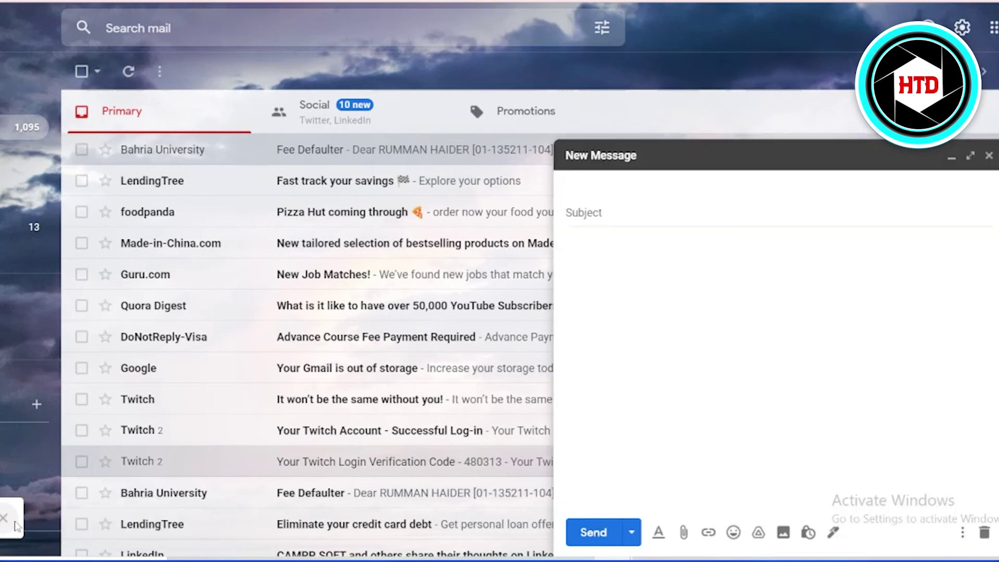